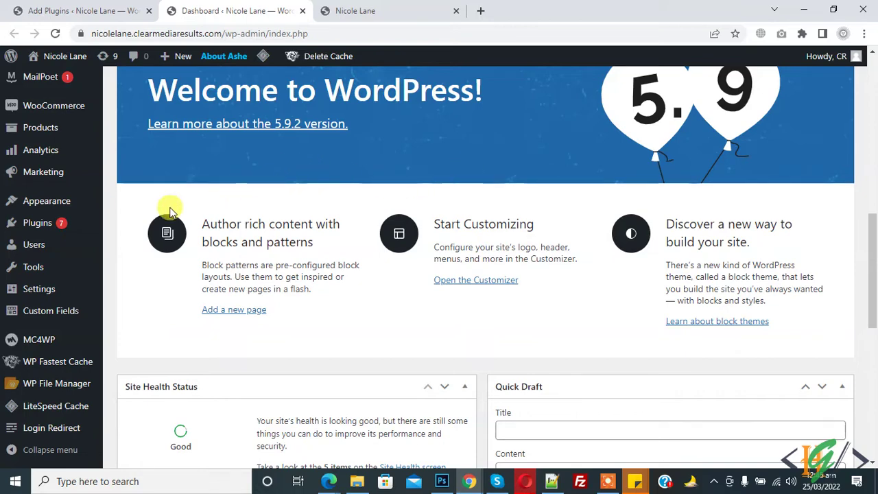
Bring up the Plugins submenu from the dashboard's left sidebar
{"action": "mouse_move", "coordinate": [55, 221]}
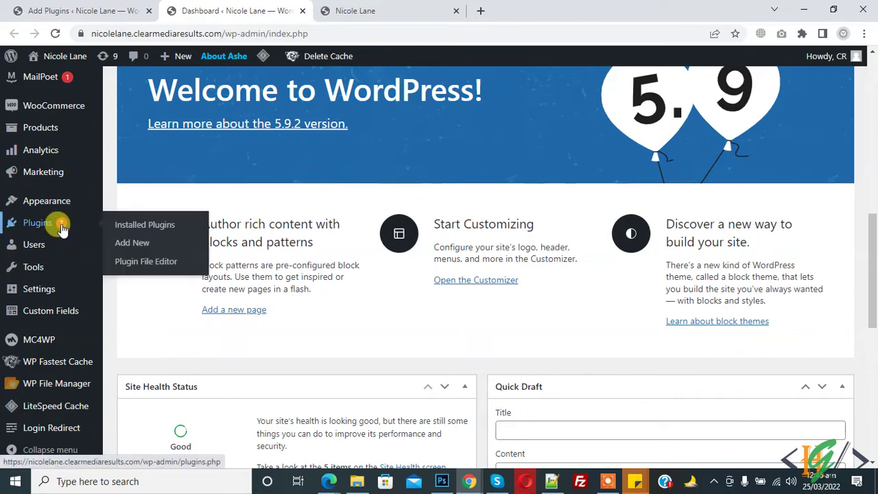
Search the Add Plugins directory for 'Nav Menu Roles'
{"action": "left_click", "coordinate": [130, 245]}
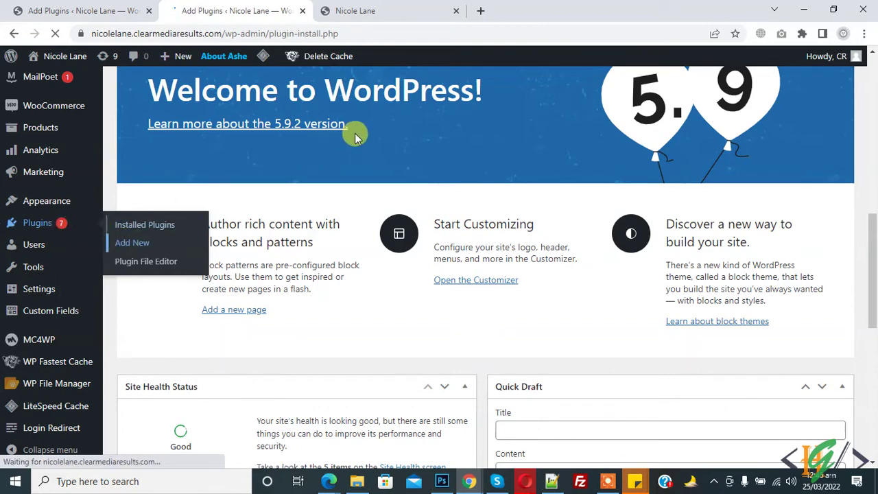
{"action": "scroll", "coordinate": [384, 137], "scroll_direction": "down", "scroll_amount": 4}
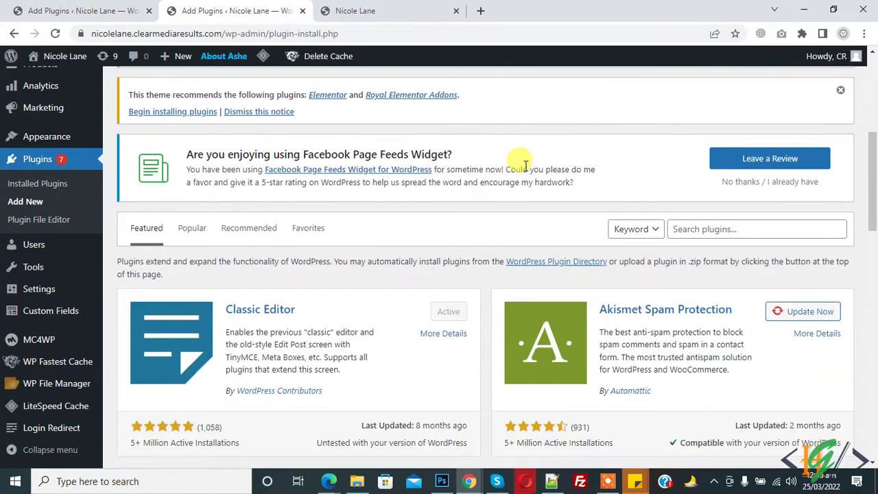
{"action": "scroll", "coordinate": [524, 164], "scroll_direction": "down", "scroll_amount": 1}
{"action": "left_click", "coordinate": [696, 158]}
{"action": "type", "text": "Nav Menu Roles"}
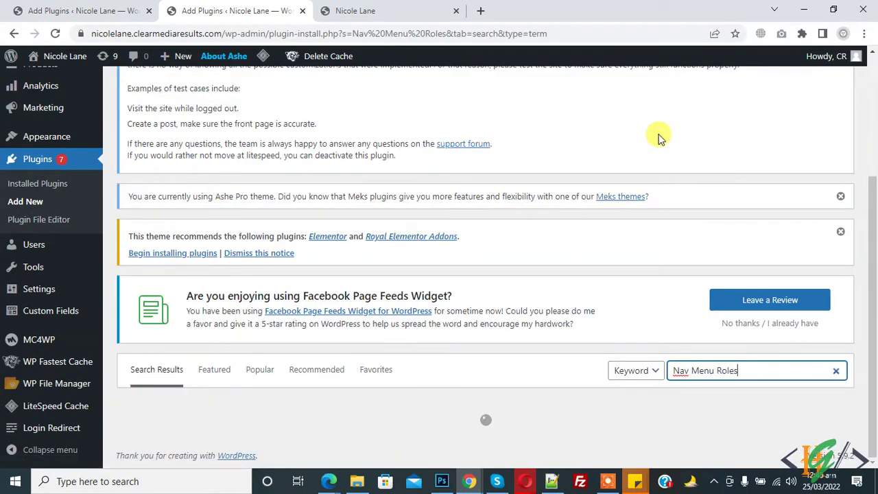
Install and activate the Nav Menu Roles plugin
{"action": "scroll", "coordinate": [637, 160], "scroll_direction": "down", "scroll_amount": 4}
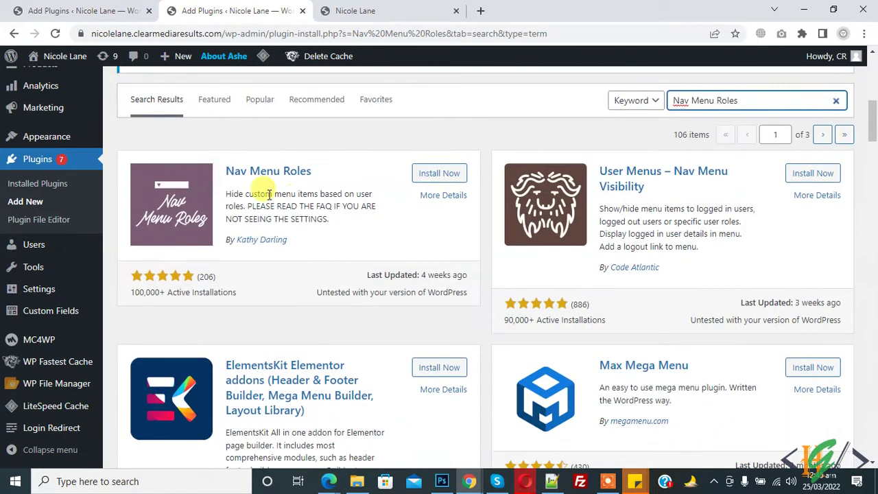
{"action": "left_click", "coordinate": [444, 176]}
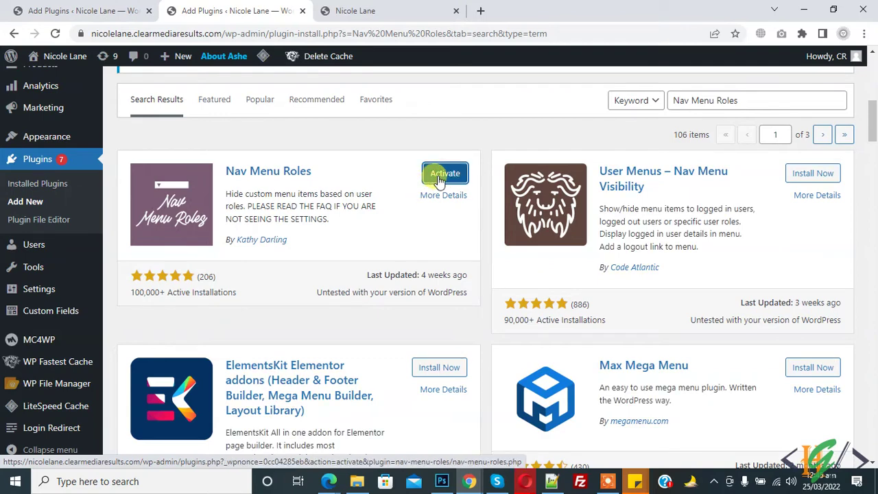
{"action": "left_click", "coordinate": [442, 175]}
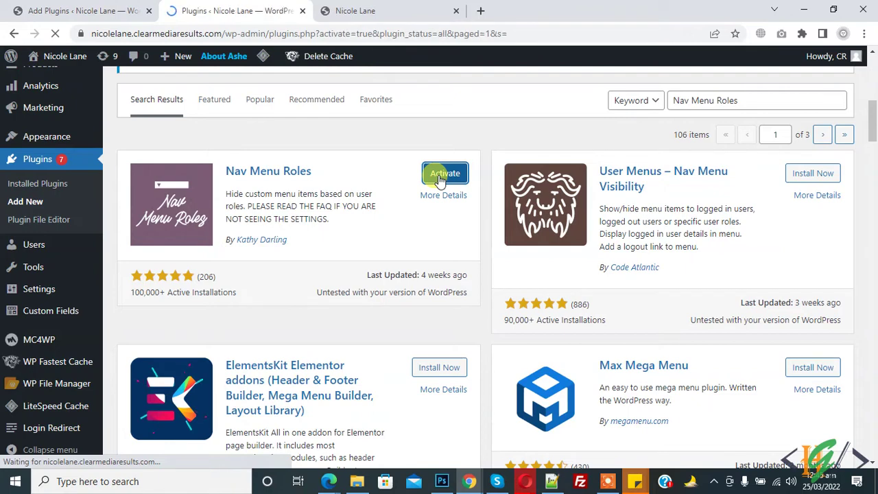
{"action": "scroll", "coordinate": [405, 177], "scroll_direction": "down", "scroll_amount": 2}
{"action": "scroll", "coordinate": [379, 177], "scroll_direction": "down", "scroll_amount": 1}
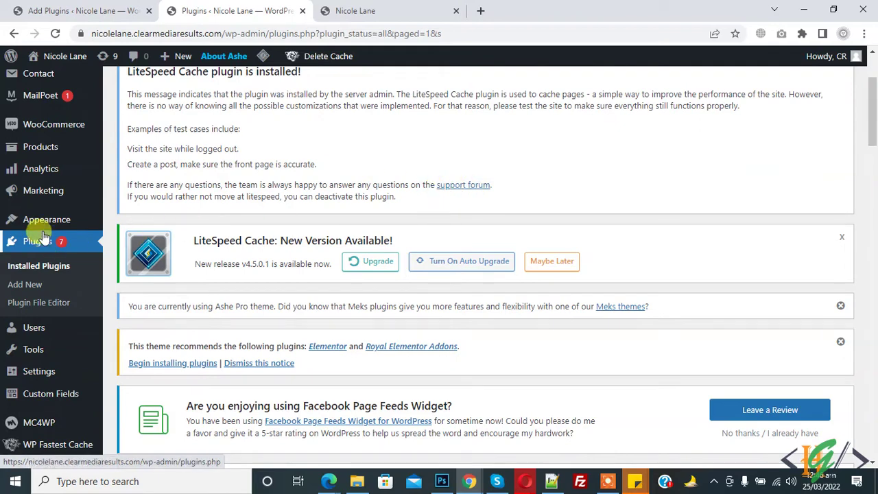
Check the live site's current top menu before editing the Top Menu
{"action": "mouse_move", "coordinate": [60, 221]}
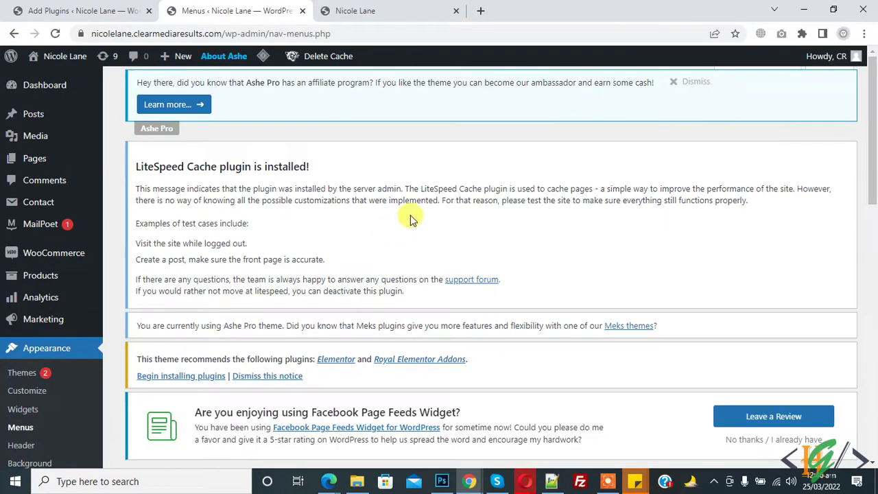
{"action": "scroll", "coordinate": [412, 215], "scroll_direction": "down", "scroll_amount": 6}
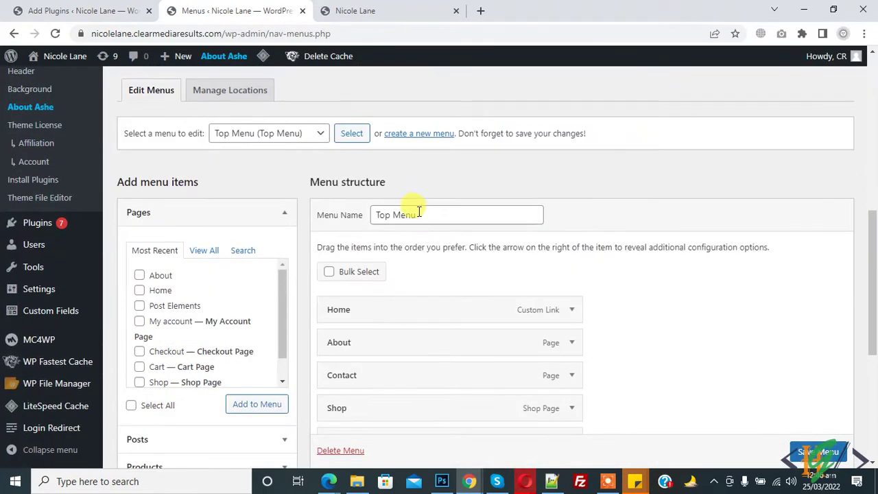
{"action": "left_click", "coordinate": [407, 8]}
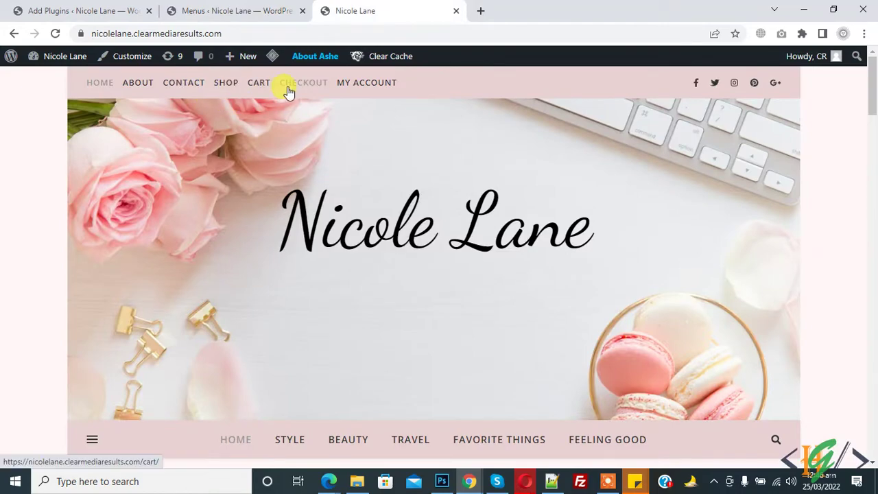
{"action": "key", "text": "ctrl+shift+Tab"}
Set the Home menu item's display mode to Hide and save the menu
{"action": "scroll", "coordinate": [415, 220], "scroll_direction": "down", "scroll_amount": 4}
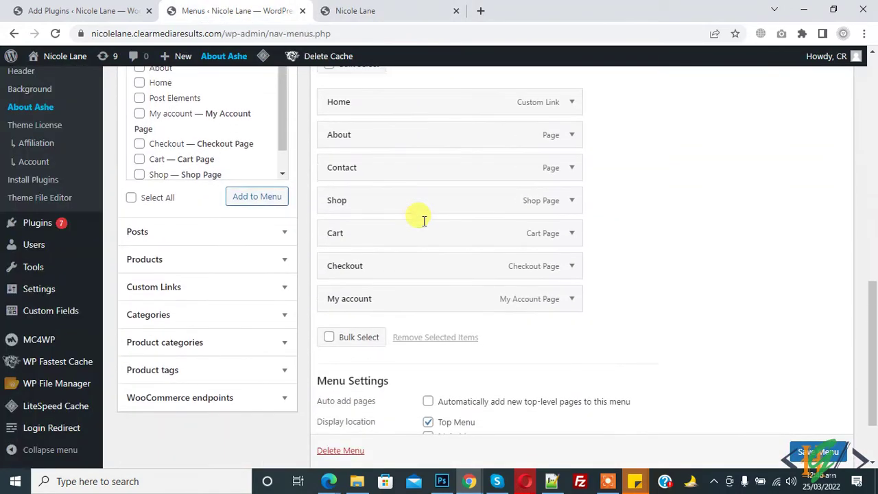
{"action": "scroll", "coordinate": [450, 209], "scroll_direction": "up", "scroll_amount": 3}
{"action": "scroll", "coordinate": [571, 243], "scroll_direction": "down", "scroll_amount": 1}
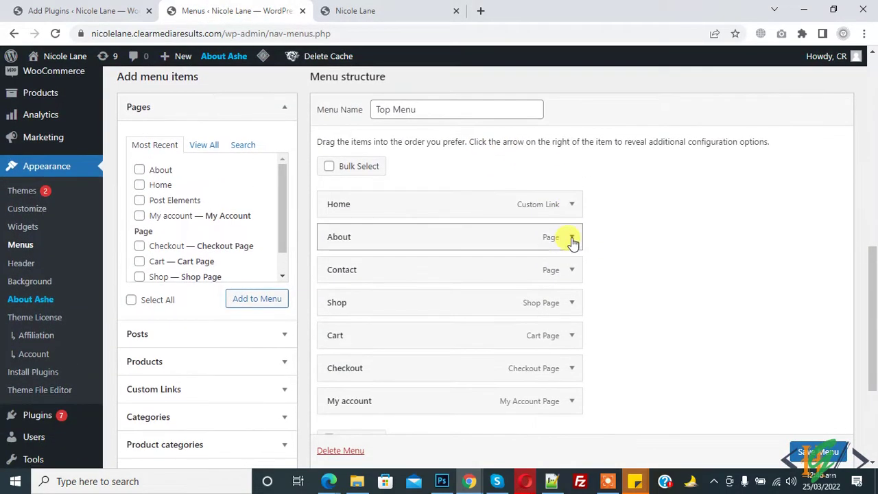
{"action": "left_click", "coordinate": [575, 211]}
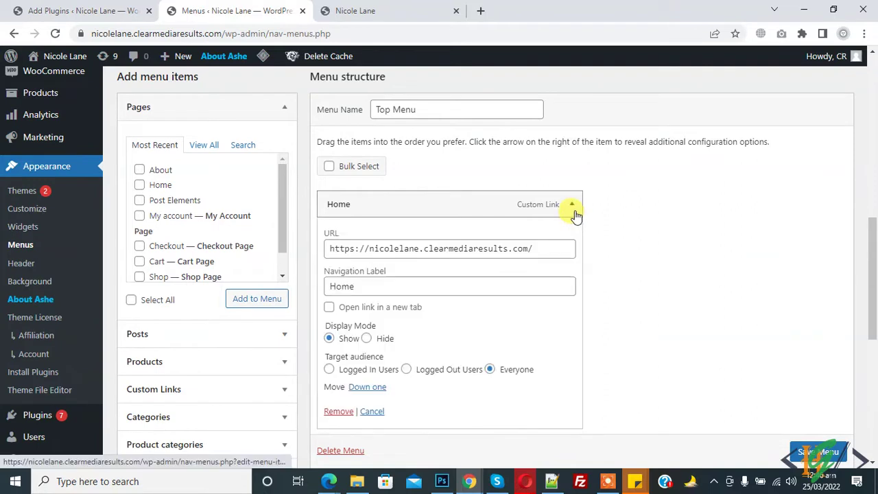
{"action": "scroll", "coordinate": [558, 212], "scroll_direction": "down", "scroll_amount": 1}
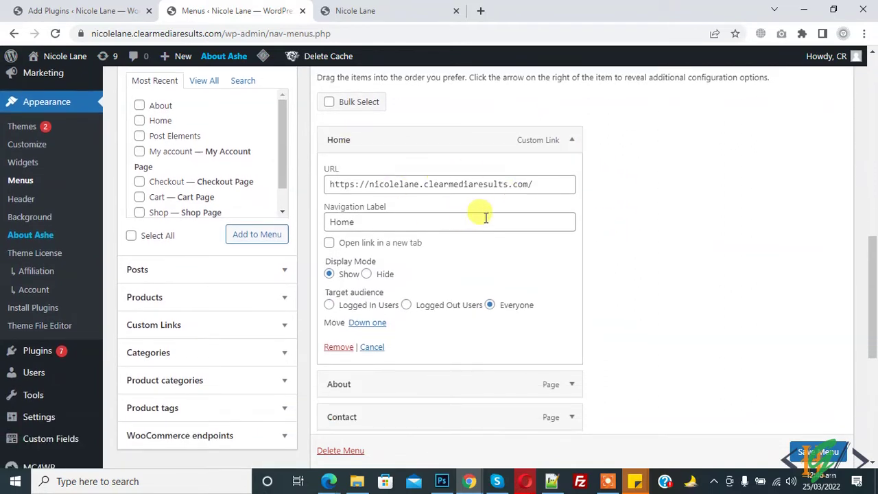
{"action": "scroll", "coordinate": [480, 217], "scroll_direction": "down", "scroll_amount": 1}
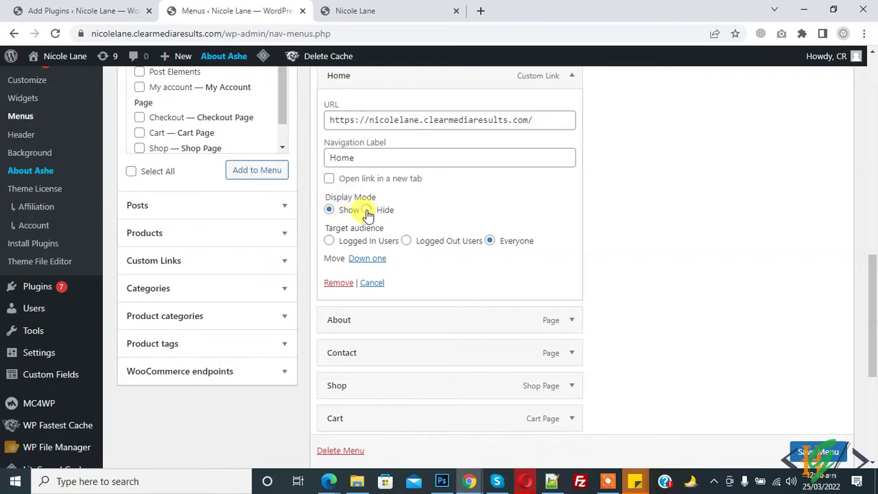
{"action": "scroll", "coordinate": [806, 452], "scroll_direction": "down", "scroll_amount": 1}
{"action": "left_click", "coordinate": [818, 451]}
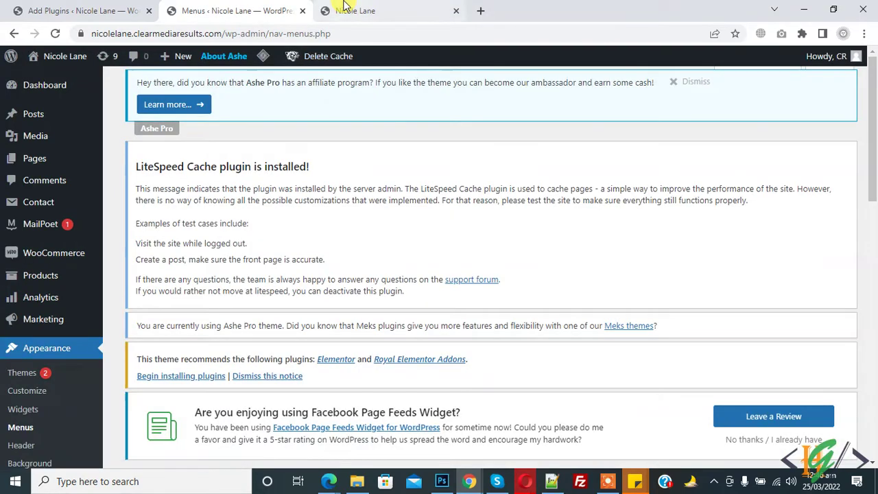
Reload the live site to confirm its top menu now starts with About
{"action": "left_click", "coordinate": [345, 8]}
{"action": "left_click", "coordinate": [281, 33]}
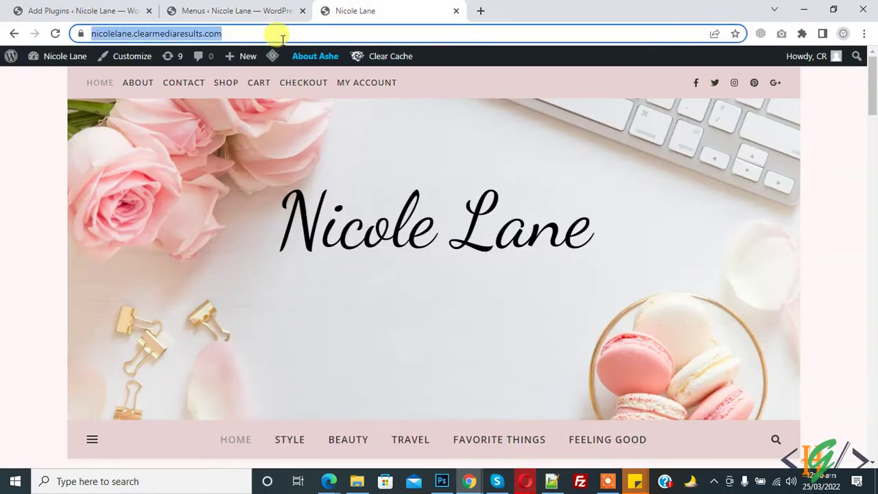
{"action": "key", "text": "Return"}
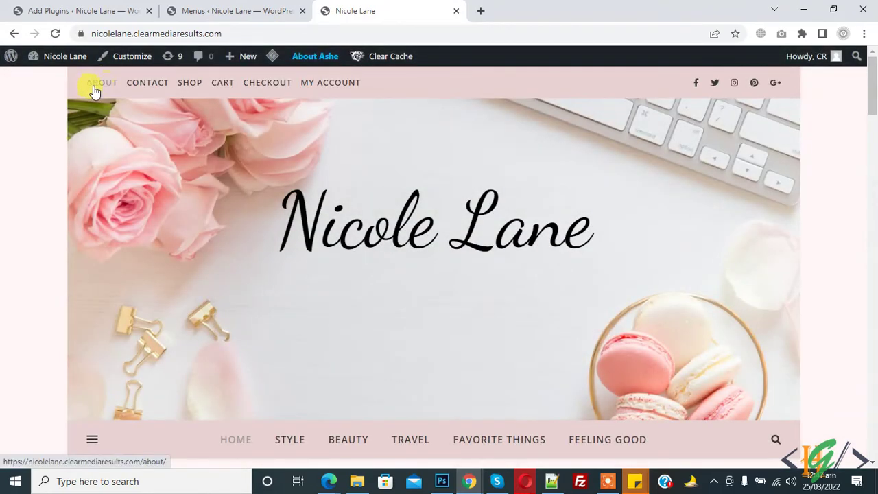
{"action": "left_click", "coordinate": [220, 11]}
{"action": "scroll", "coordinate": [495, 223], "scroll_direction": "down", "scroll_amount": 1}
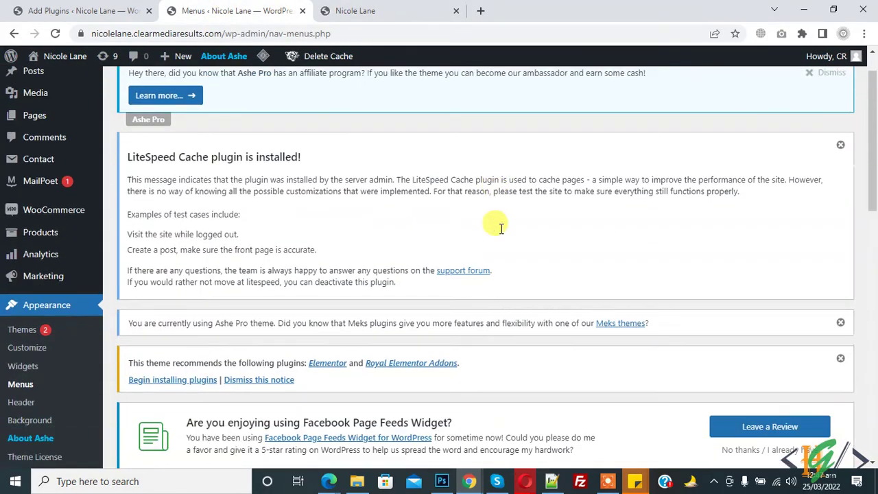
Set the Home menu item to be shown again and save the menu
{"action": "scroll", "coordinate": [497, 225], "scroll_direction": "down", "scroll_amount": 8}
{"action": "left_click", "coordinate": [570, 215]}
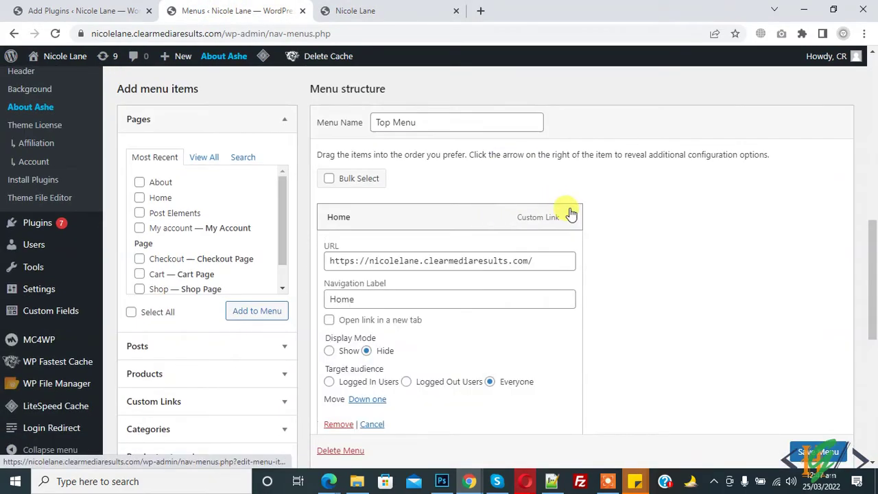
{"action": "scroll", "coordinate": [505, 153], "scroll_direction": "down", "scroll_amount": 2}
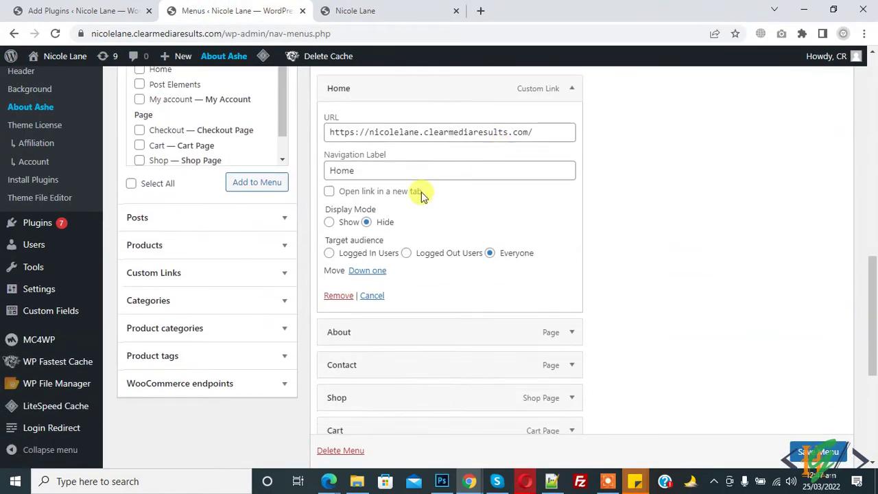
{"action": "left_click", "coordinate": [330, 222]}
{"action": "left_click", "coordinate": [816, 450]}
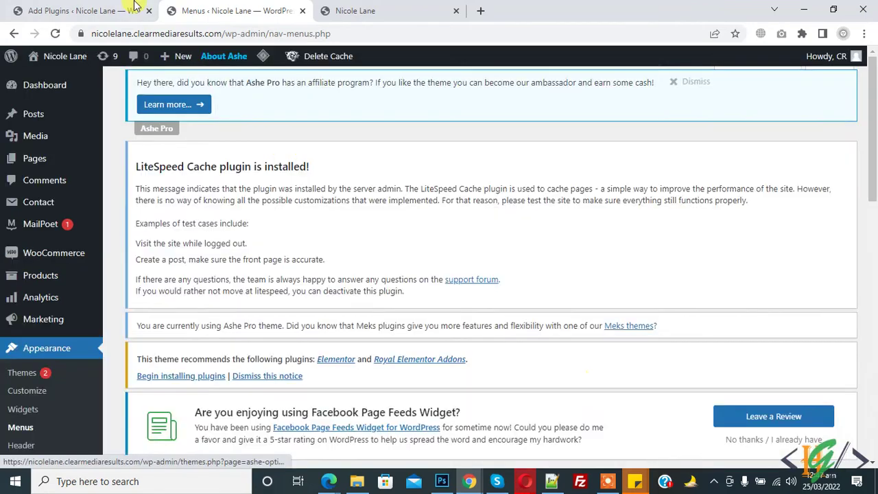
Reload the live site homepage to check its top menu
{"action": "left_click", "coordinate": [354, 11]}
{"action": "left_click", "coordinate": [352, 32]}
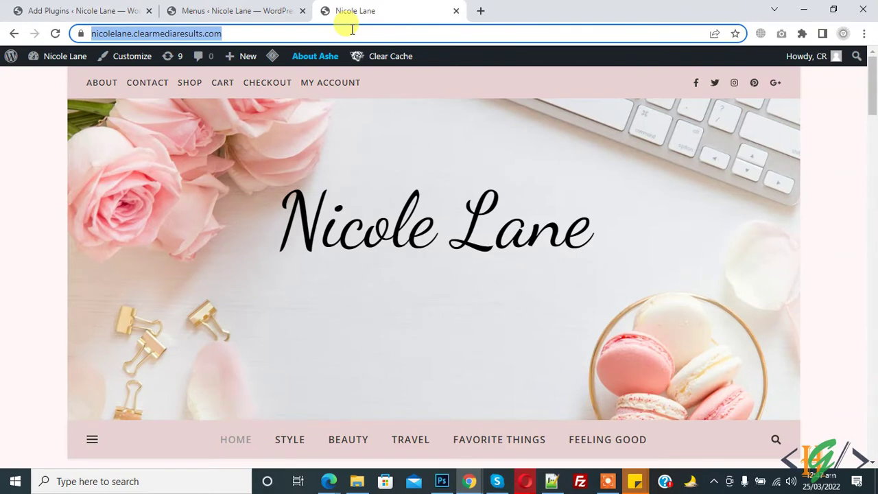
{"action": "key", "text": "Return"}
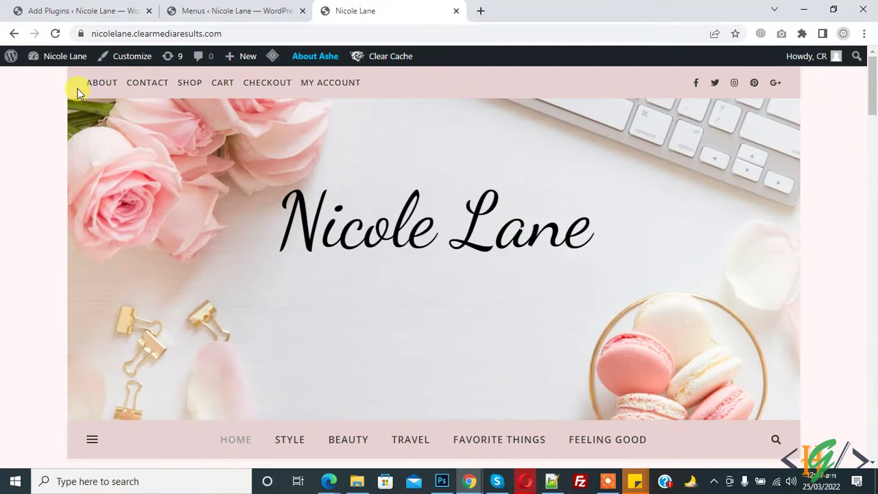
{"action": "left_click", "coordinate": [221, 10]}
Restrict the Home menu item to logged-in Administrators and save the menu
{"action": "scroll", "coordinate": [459, 137], "scroll_direction": "down", "scroll_amount": 6}
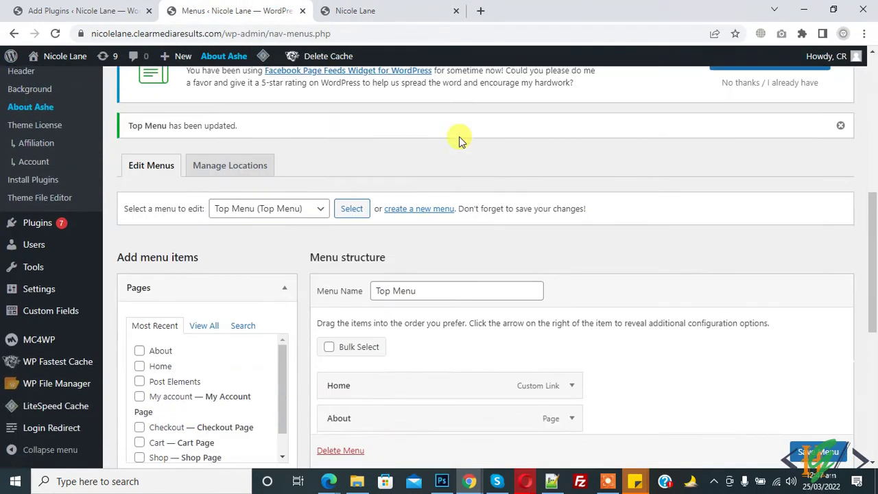
{"action": "scroll", "coordinate": [459, 136], "scroll_direction": "down", "scroll_amount": 3}
{"action": "left_click", "coordinate": [570, 220]}
{"action": "scroll", "coordinate": [561, 214], "scroll_direction": "down", "scroll_amount": 1}
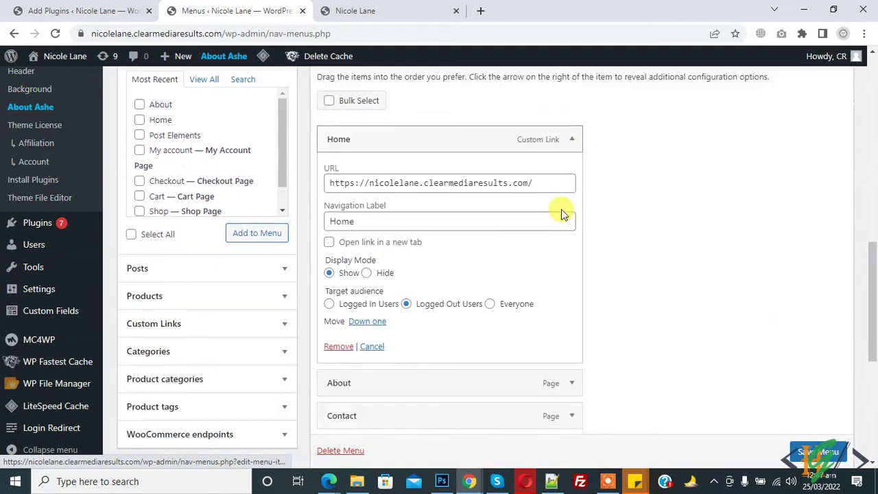
{"action": "scroll", "coordinate": [561, 214], "scroll_direction": "down", "scroll_amount": 1}
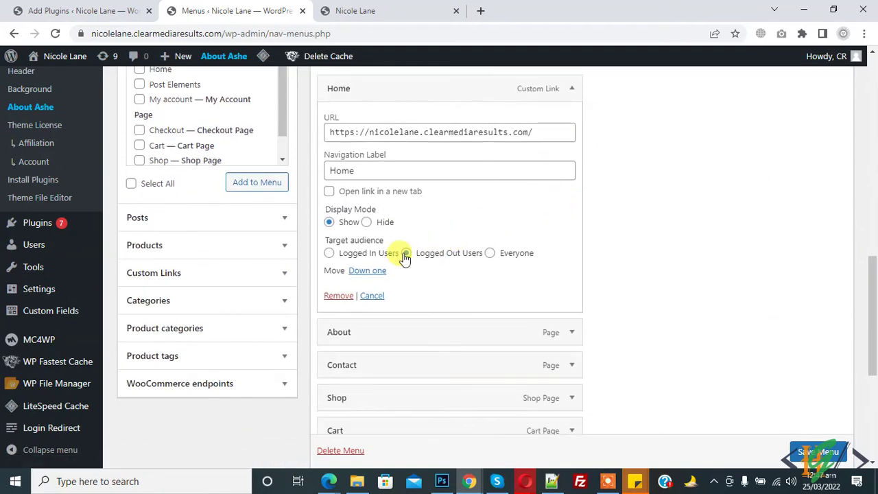
{"action": "left_click", "coordinate": [329, 253]}
{"action": "scroll", "coordinate": [415, 199], "scroll_direction": "down", "scroll_amount": 1}
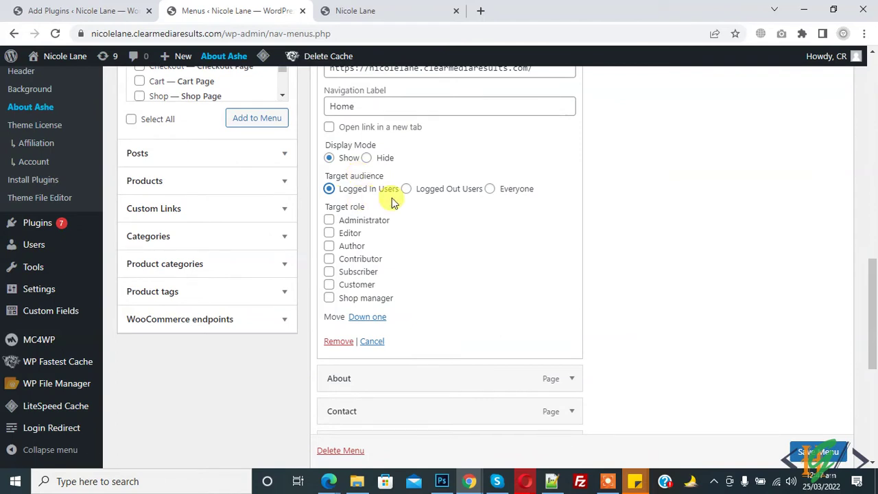
{"action": "scroll", "coordinate": [388, 190], "scroll_direction": "down", "scroll_amount": 1}
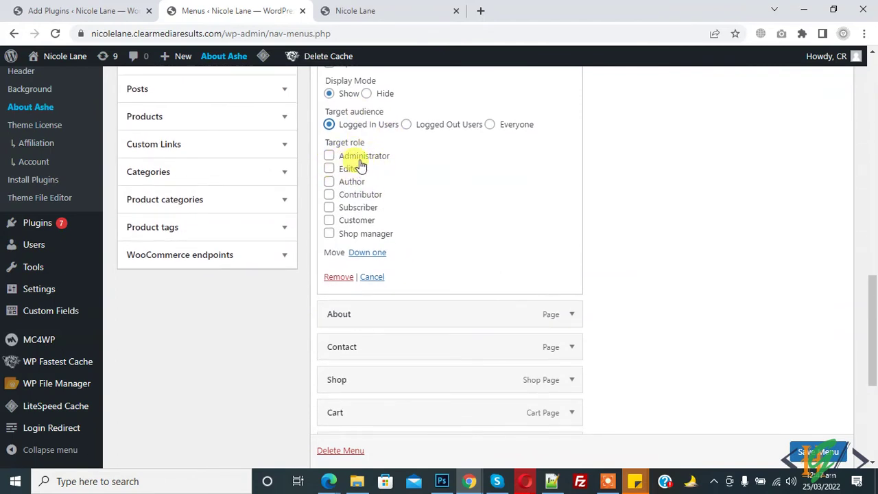
{"action": "scroll", "coordinate": [412, 189], "scroll_direction": "up", "scroll_amount": 2}
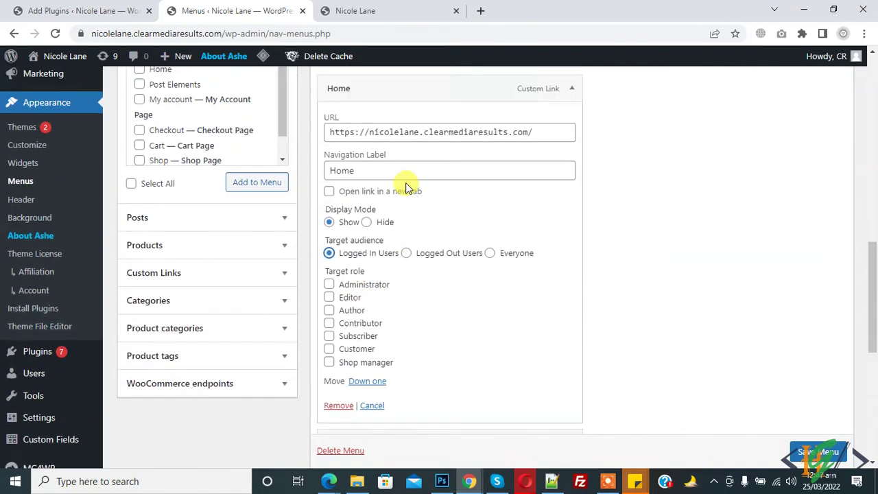
{"action": "scroll", "coordinate": [368, 196], "scroll_direction": "down", "scroll_amount": 2}
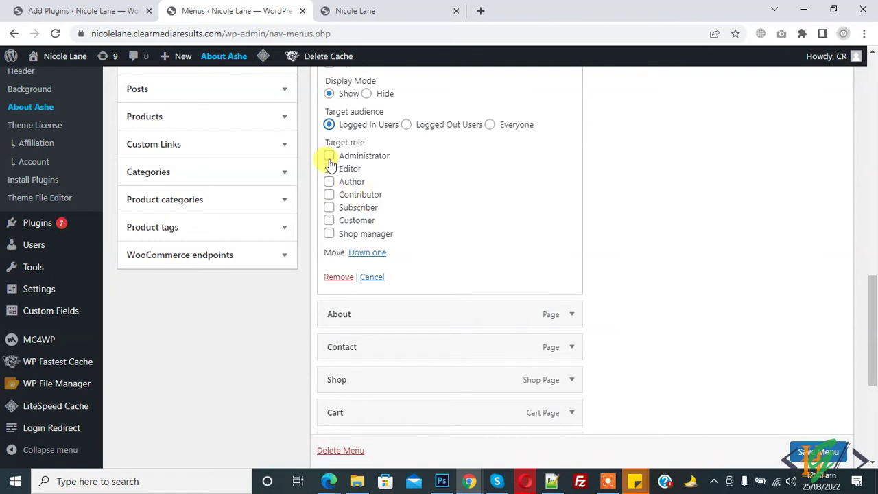
{"action": "scroll", "coordinate": [421, 277], "scroll_direction": "down", "scroll_amount": 1}
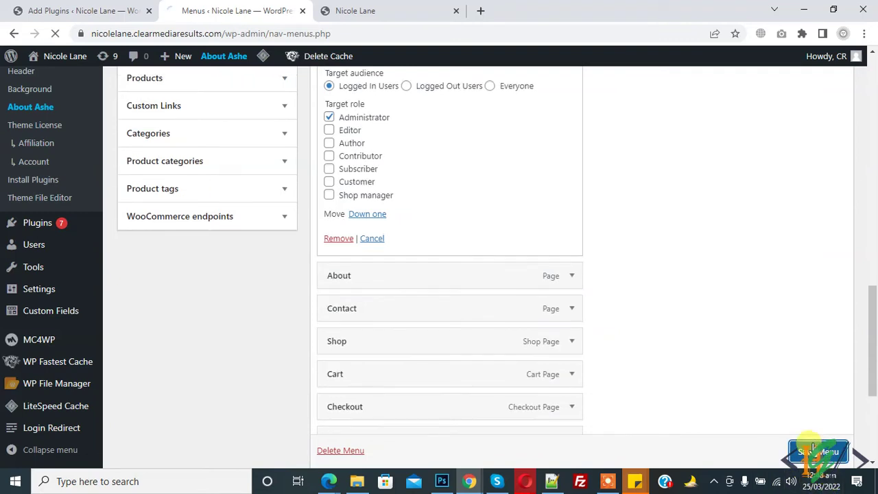
Reload the live site to confirm Home now appears in the top menu
{"action": "left_click", "coordinate": [372, 8]}
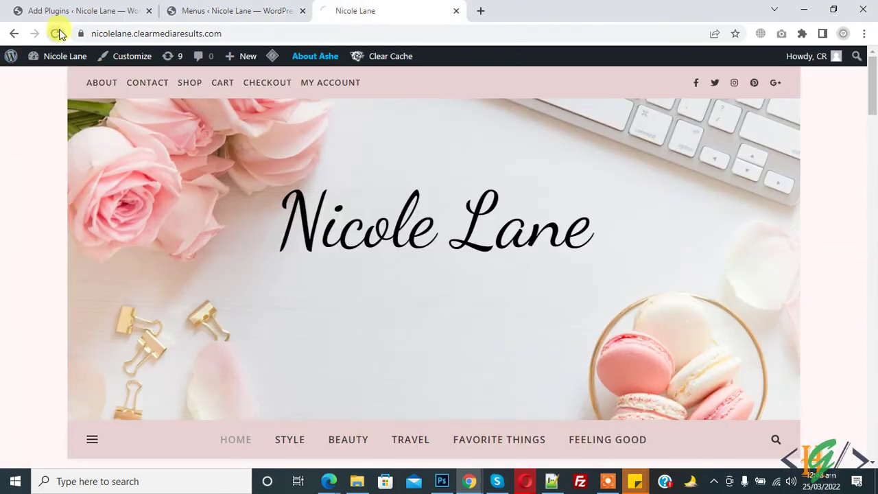
{"action": "left_click", "coordinate": [198, 90]}
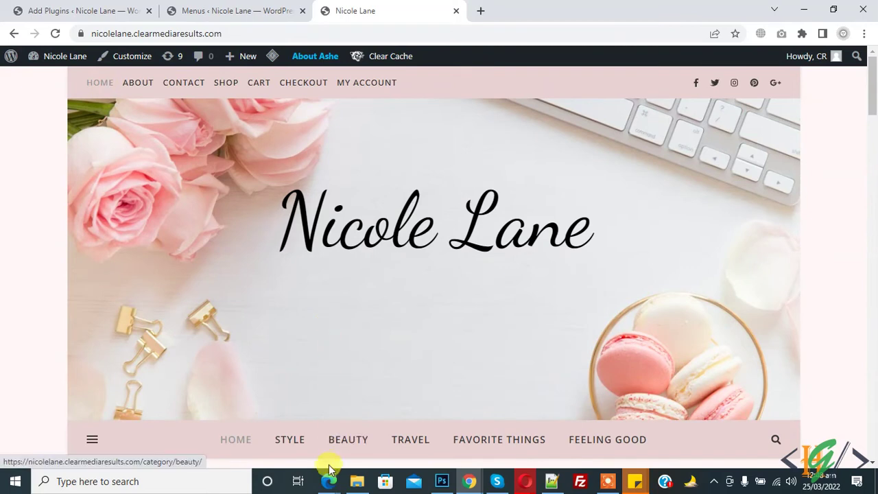
{"action": "mouse_move", "coordinate": [329, 480]}
{"action": "left_click", "coordinate": [371, 428]}
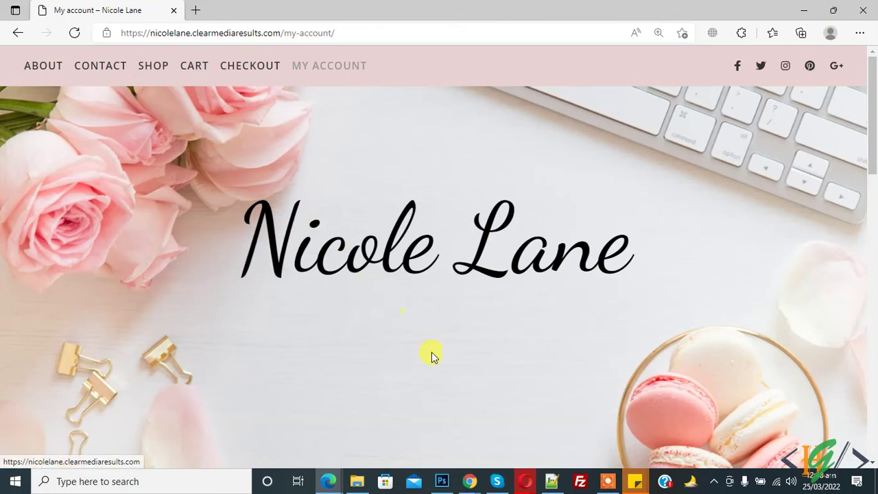
Go from the logged-out Edge view back to the WordPress menu editor
{"action": "key", "text": "alt+Tab"}
{"action": "scroll", "coordinate": [492, 152], "scroll_direction": "down", "scroll_amount": 3}
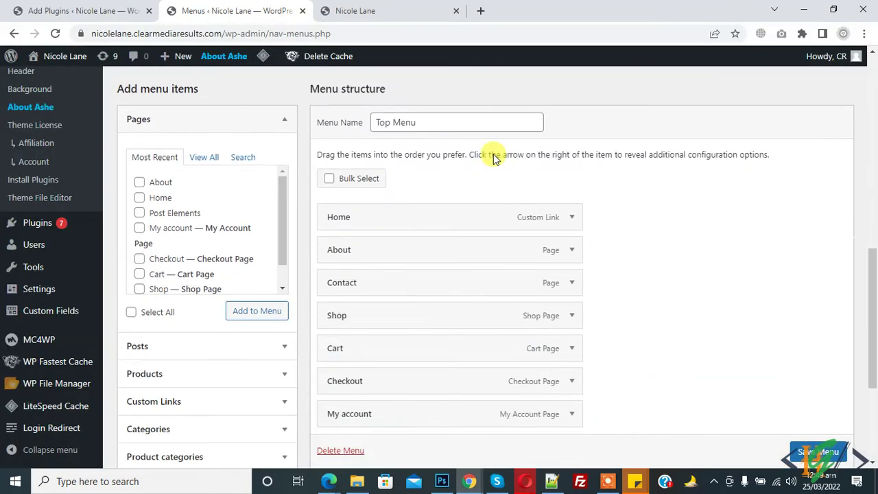
Expand Home, About and Shop, confirming only Home is limited to logged-in Administrators
{"action": "left_click", "coordinate": [571, 218]}
{"action": "scroll", "coordinate": [473, 232], "scroll_direction": "down", "scroll_amount": 4}
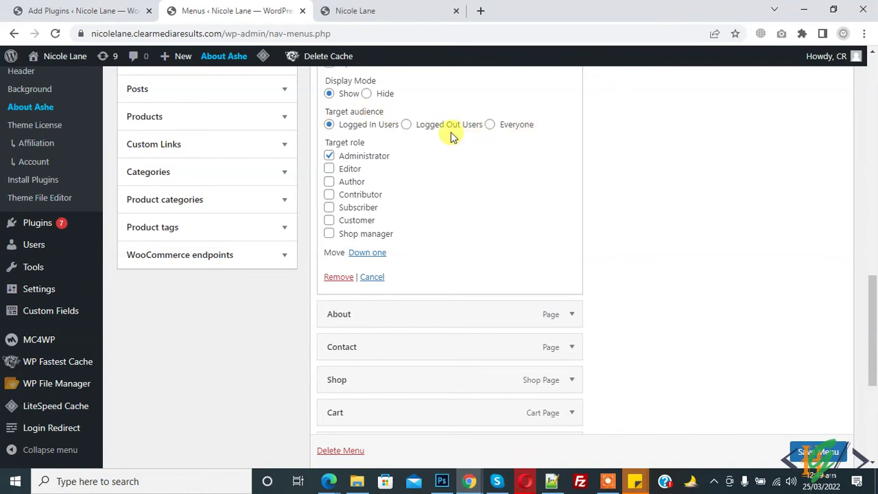
{"action": "scroll", "coordinate": [463, 208], "scroll_direction": "down", "scroll_amount": 3}
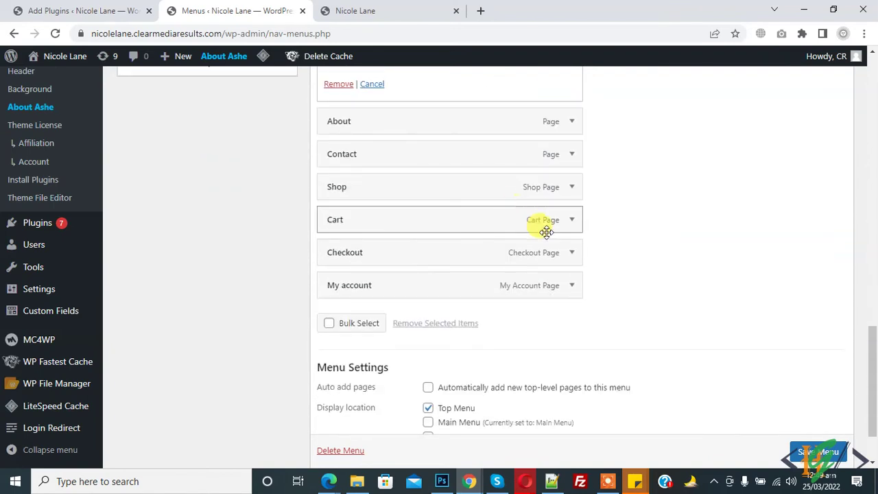
{"action": "left_click", "coordinate": [570, 125]}
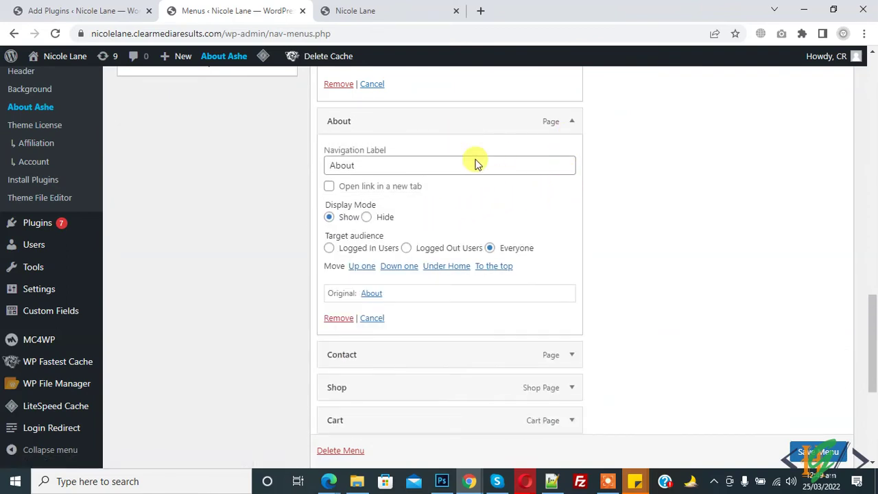
{"action": "scroll", "coordinate": [480, 171], "scroll_direction": "down", "scroll_amount": 3}
{"action": "left_click", "coordinate": [569, 197]}
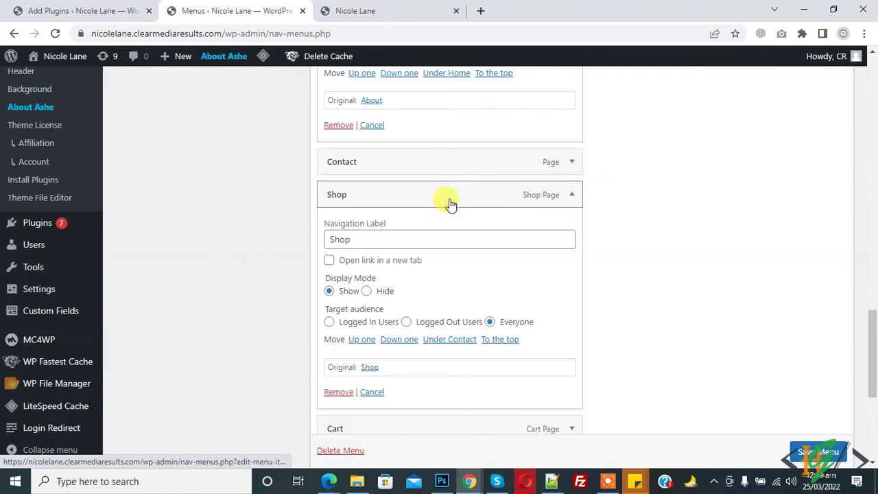
{"action": "scroll", "coordinate": [449, 203], "scroll_direction": "down", "scroll_amount": 2}
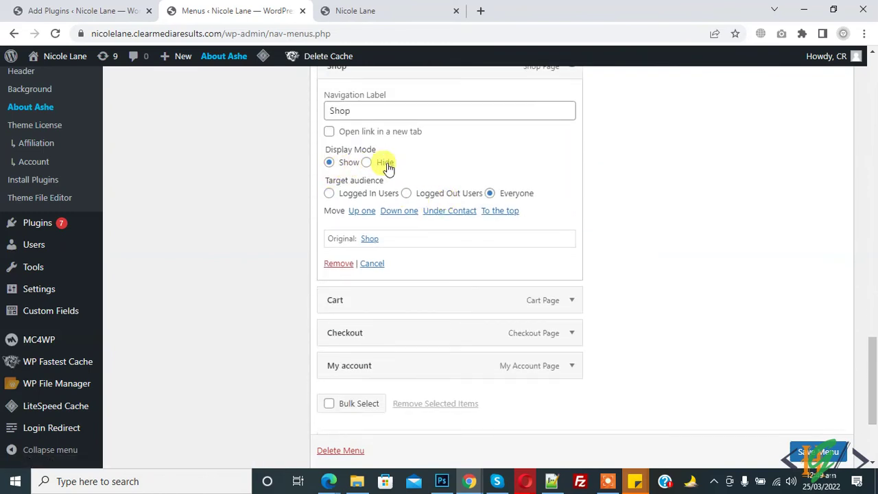
{"action": "scroll", "coordinate": [434, 200], "scroll_direction": "down", "scroll_amount": 1}
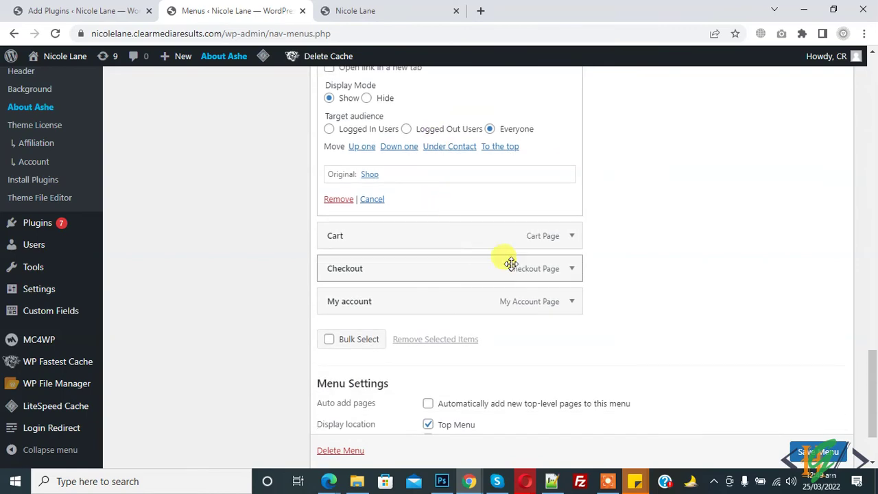
{"action": "scroll", "coordinate": [510, 264], "scroll_direction": "down", "scroll_amount": 2}
{"action": "scroll", "coordinate": [505, 261], "scroll_direction": "up", "scroll_amount": 8}
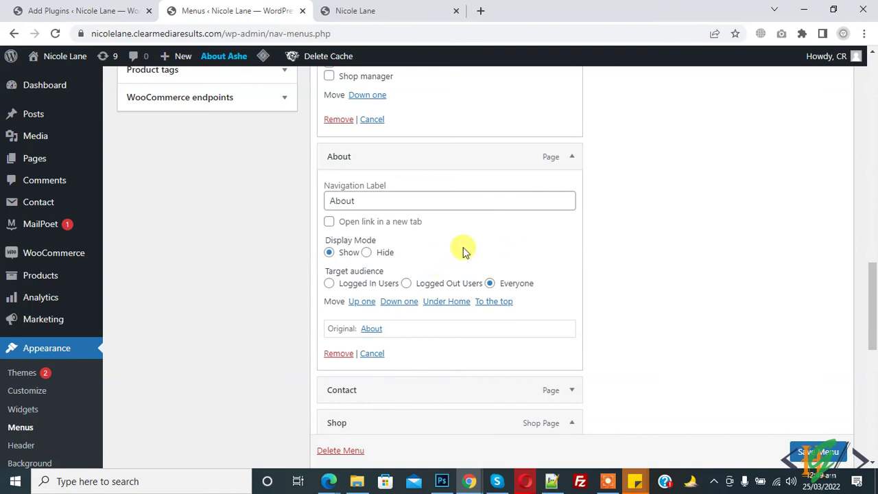
{"action": "scroll", "coordinate": [503, 256], "scroll_direction": "up", "scroll_amount": 2}
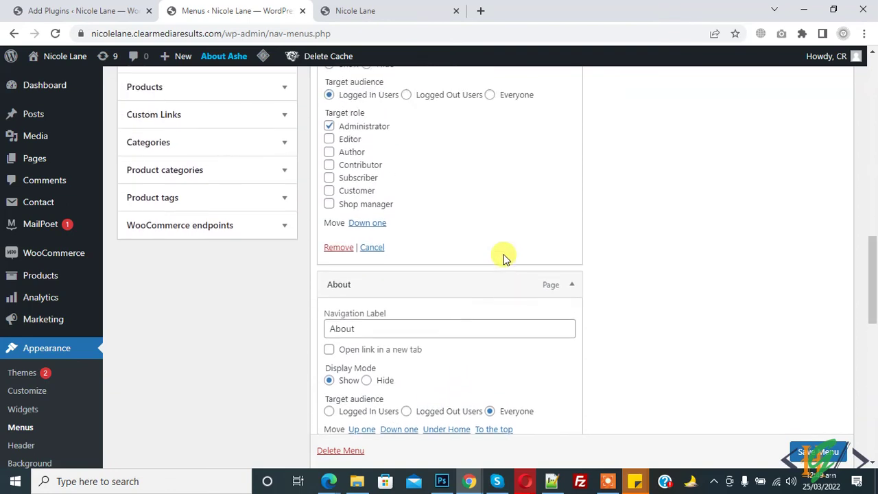